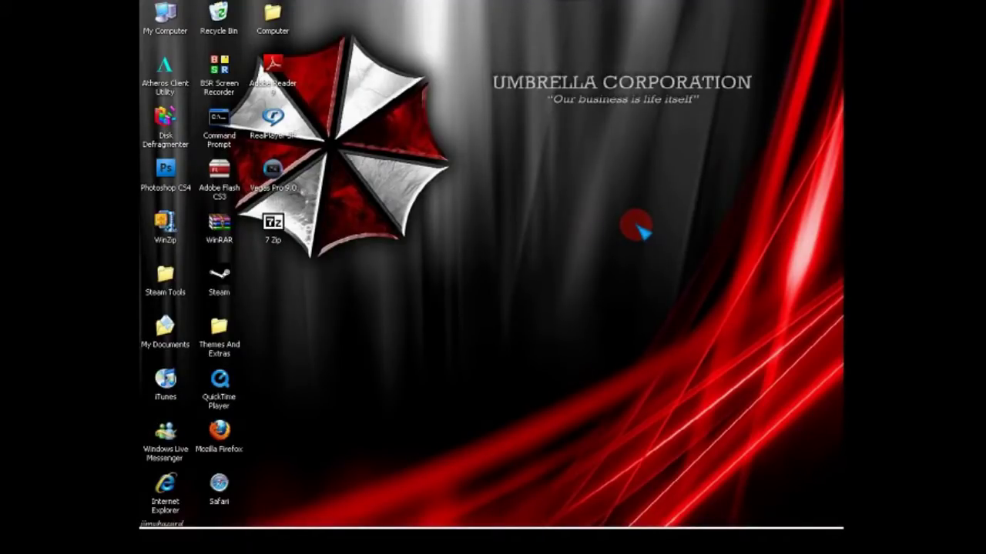
drag(372, 221, 161, 225)
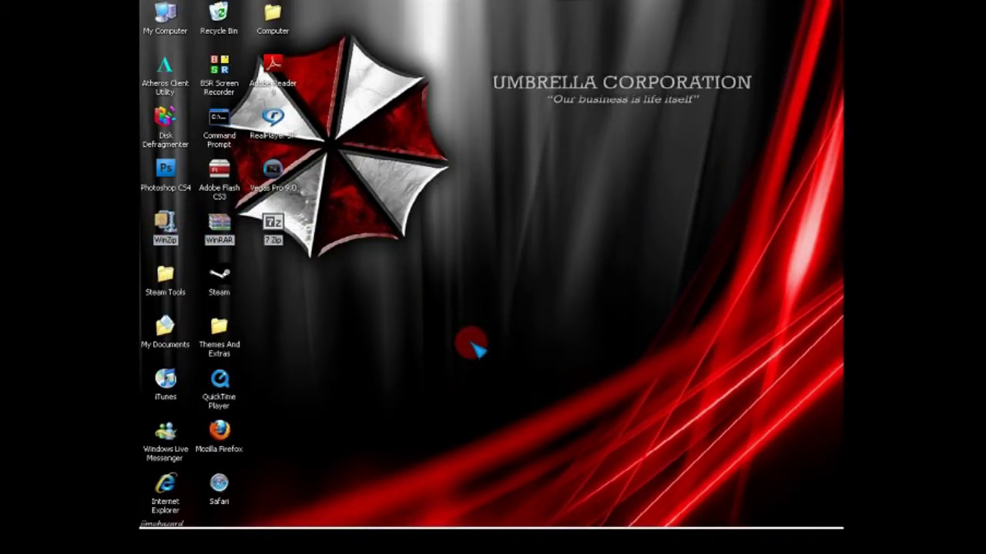
click(302, 282)
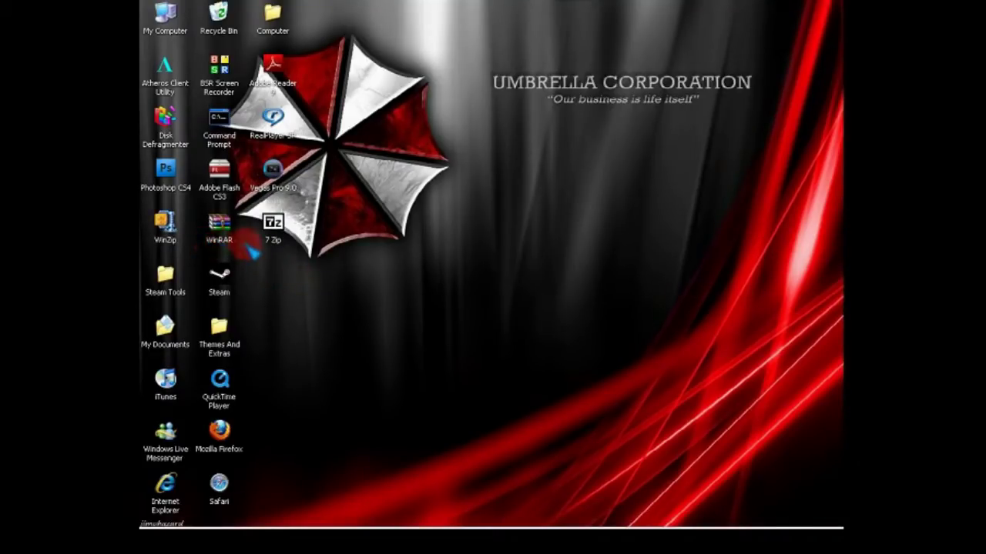
drag(246, 245, 143, 207)
click(312, 276)
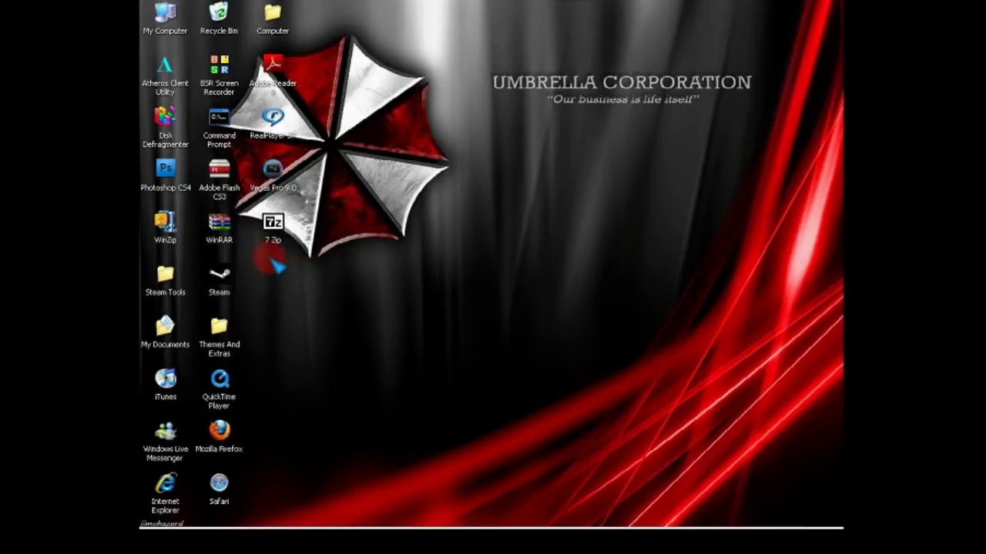
click(219, 225)
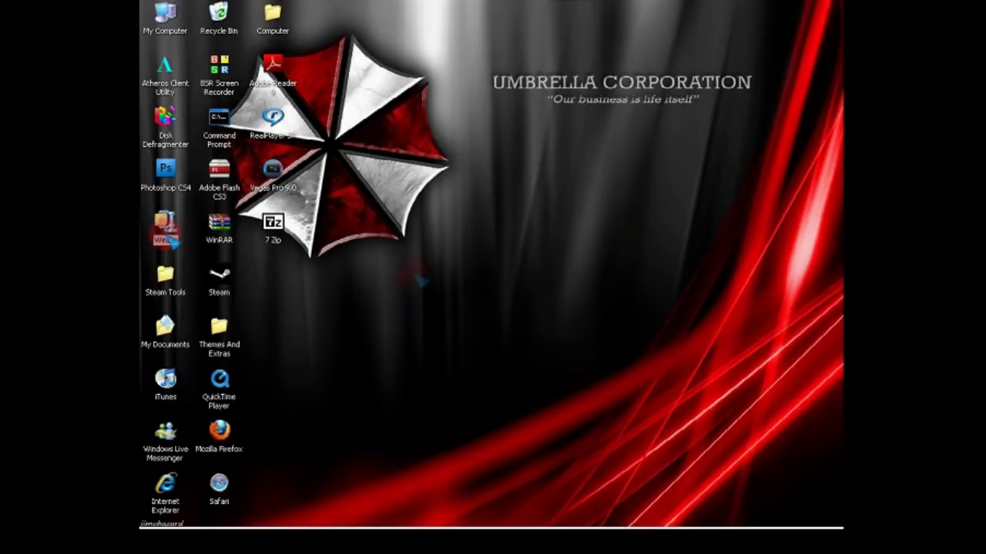
Open WinZip from the desktop using its evaluation version and move its window lower on the desktop.
click(165, 231)
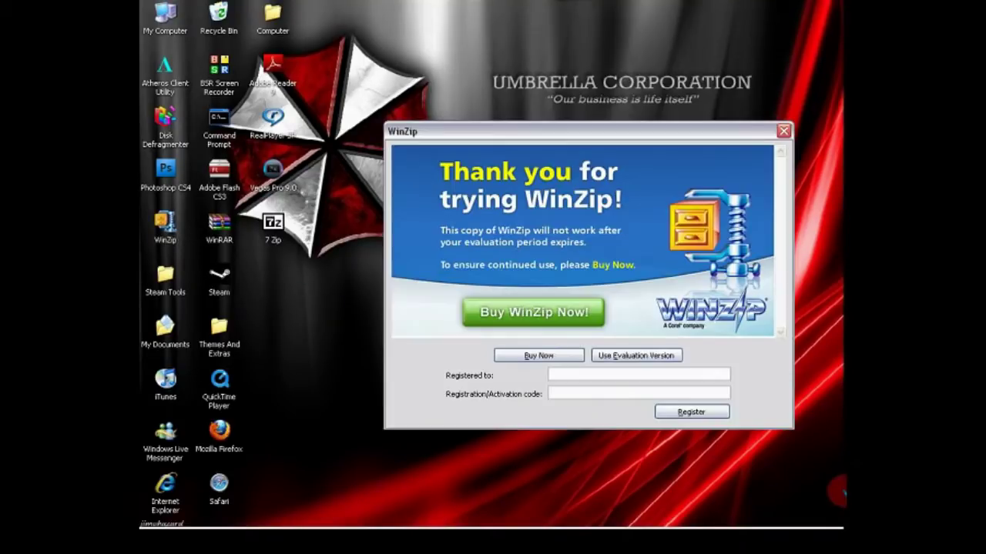
click(636, 359)
click(651, 337)
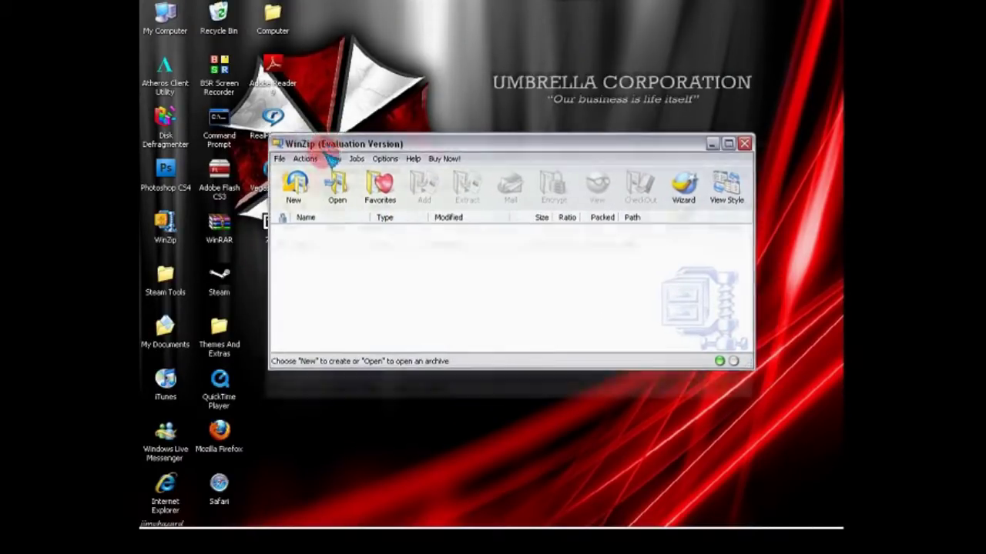
drag(333, 158, 326, 266)
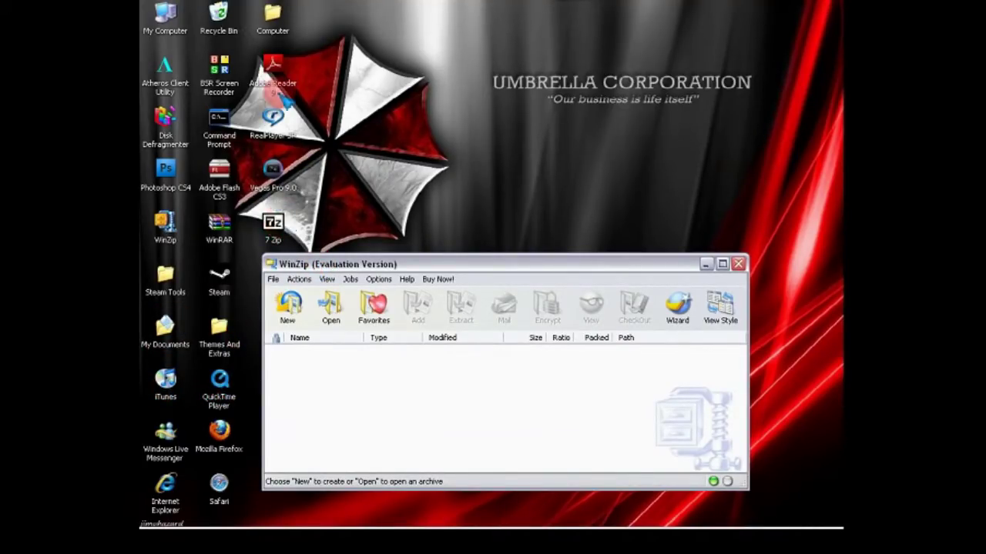
Open the My Pictures folder inside My Documents.
click(165, 327)
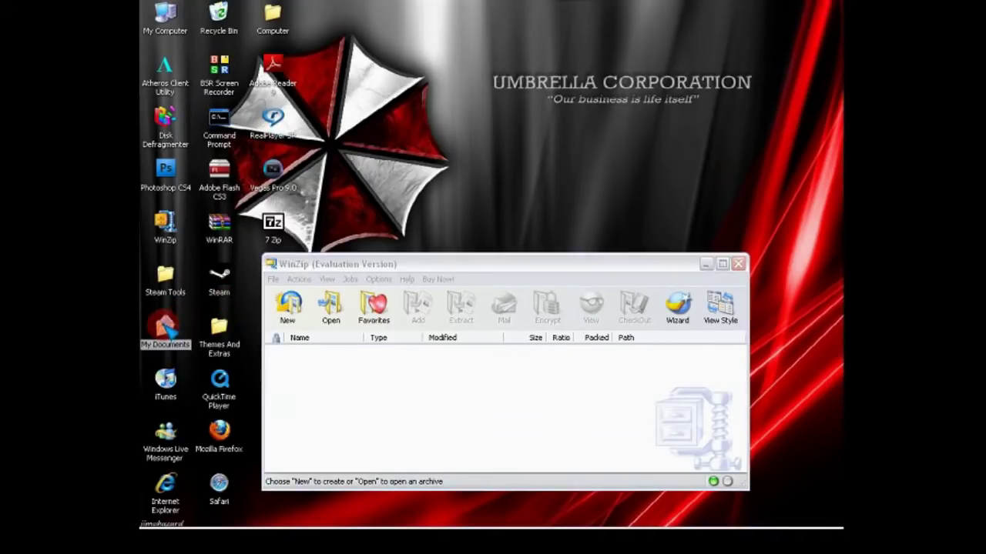
click(352, 134)
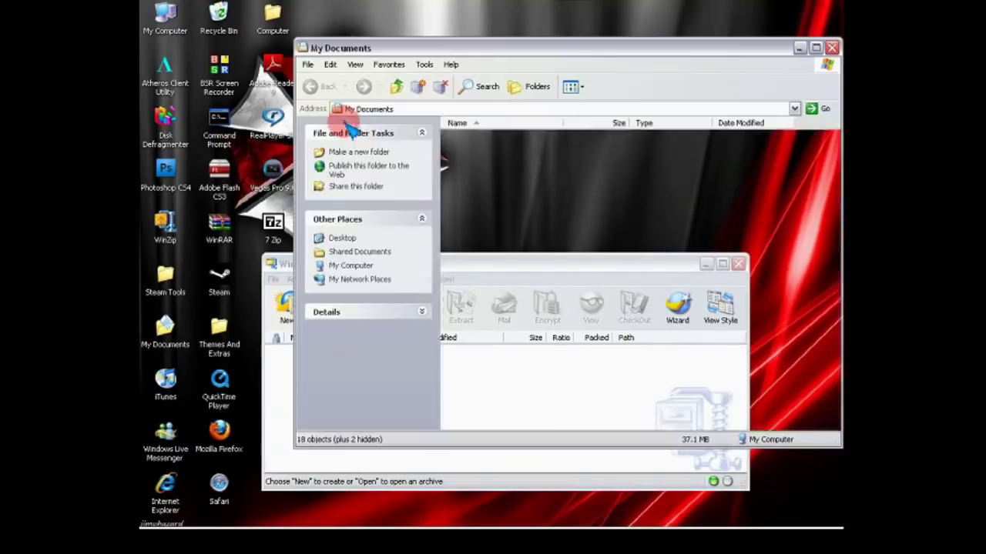
double_click(493, 254)
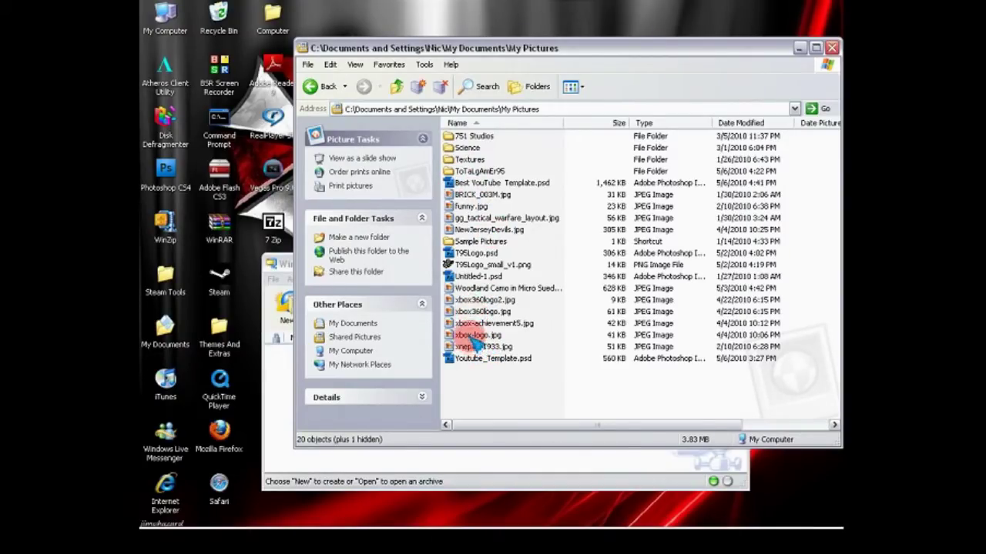
Add xbox-logo.jpg to a new WinZip archive named piczip in My Documents, using Zip legacy compression.
click(475, 341)
click(416, 518)
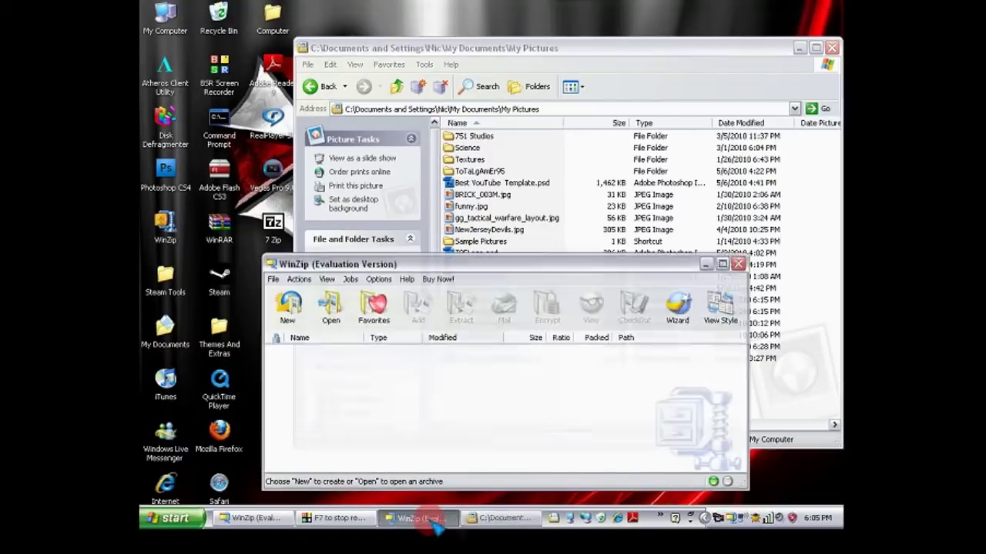
drag(445, 382, 440, 374)
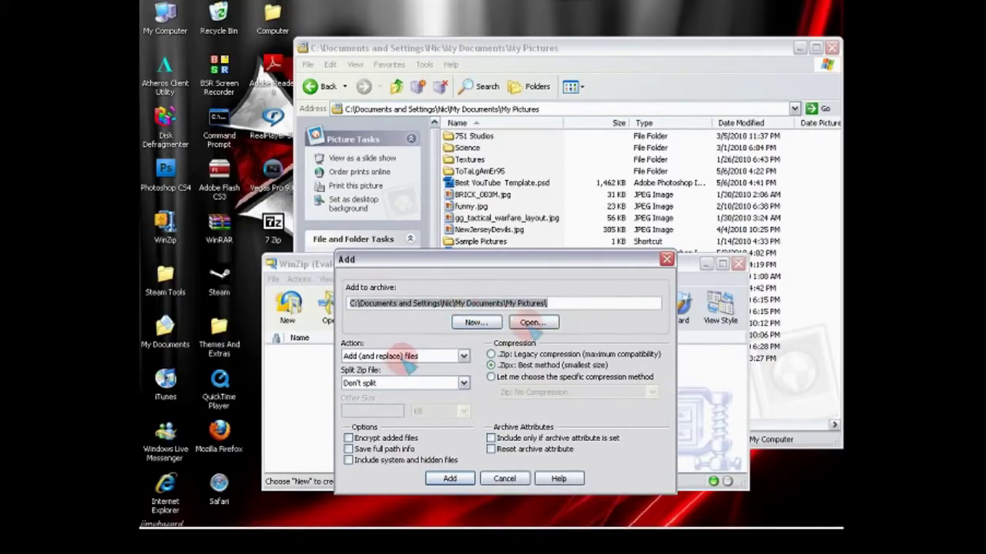
drag(559, 307, 508, 306)
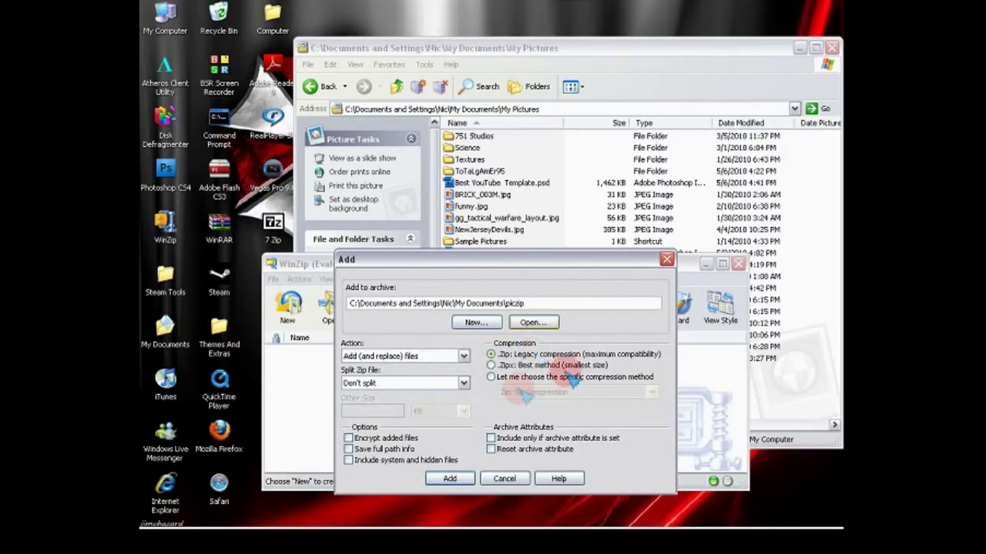
click(447, 480)
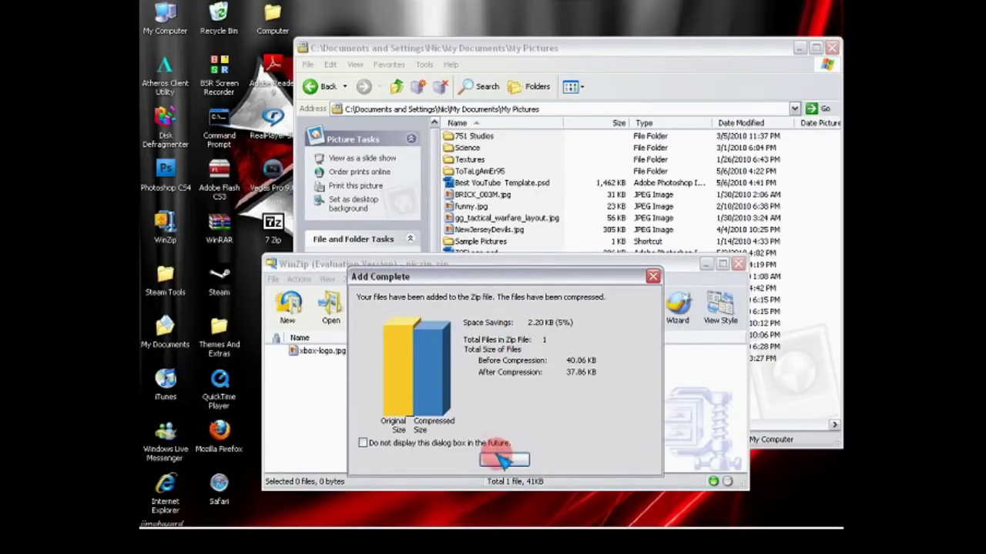
click(504, 460)
Go up to the My Documents folder to check for the new archive, and return to WinZip.
click(537, 47)
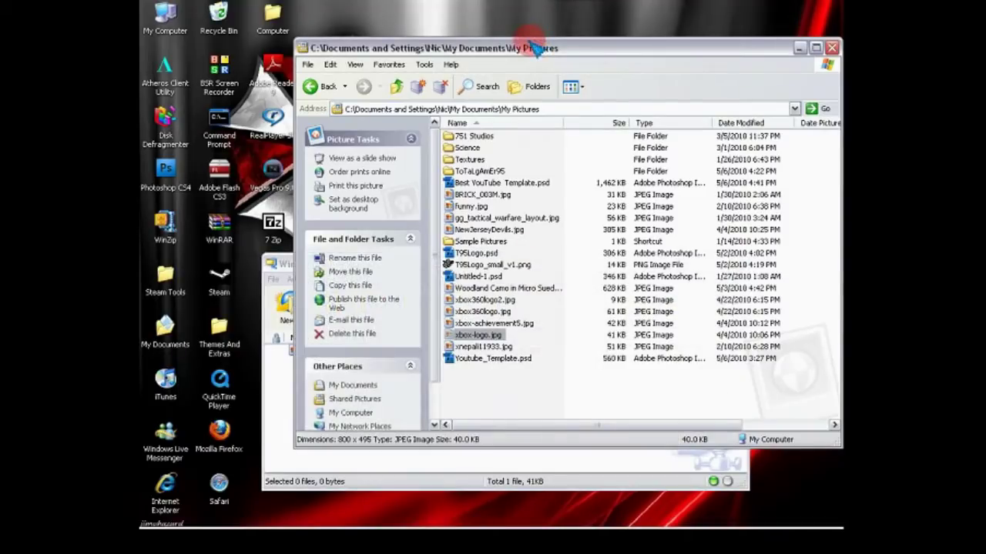
click(398, 86)
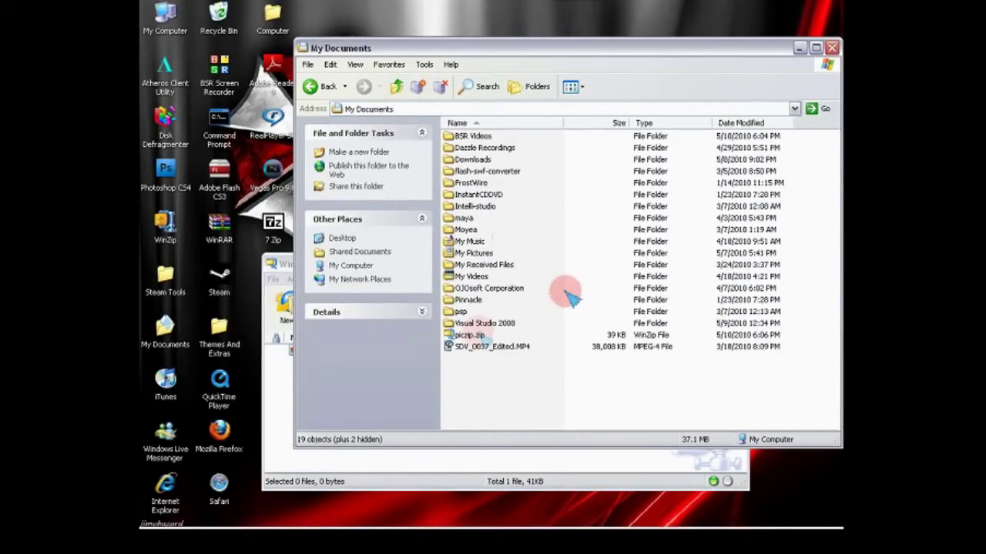
click(284, 302)
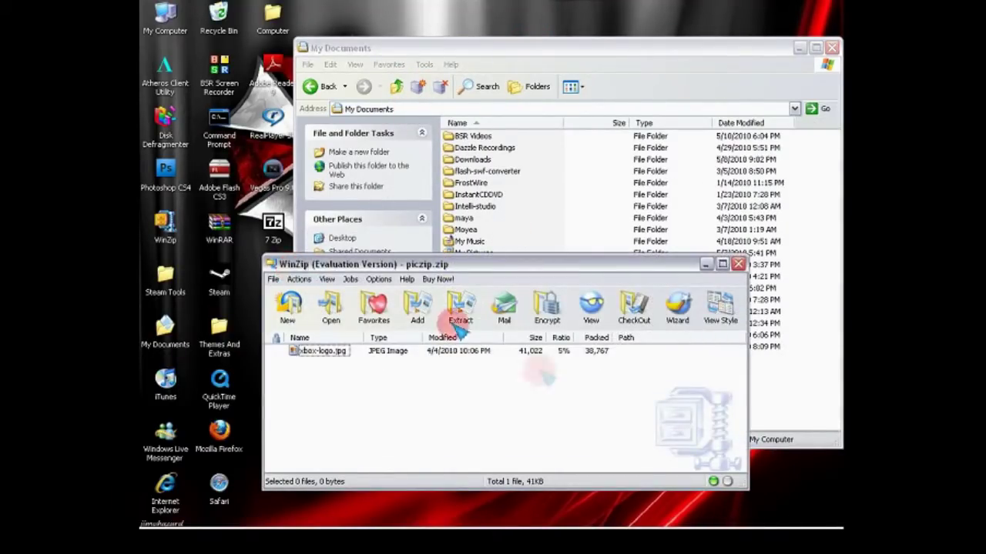
Make a self-extracting EXE file from piczip.zip without spanning, decline testing it, and close WinZip.
click(301, 281)
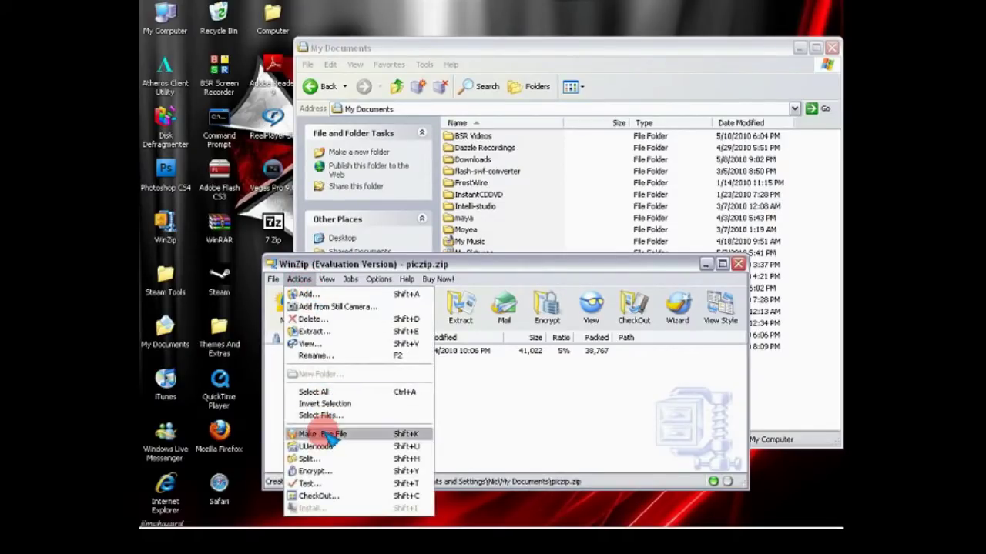
click(327, 435)
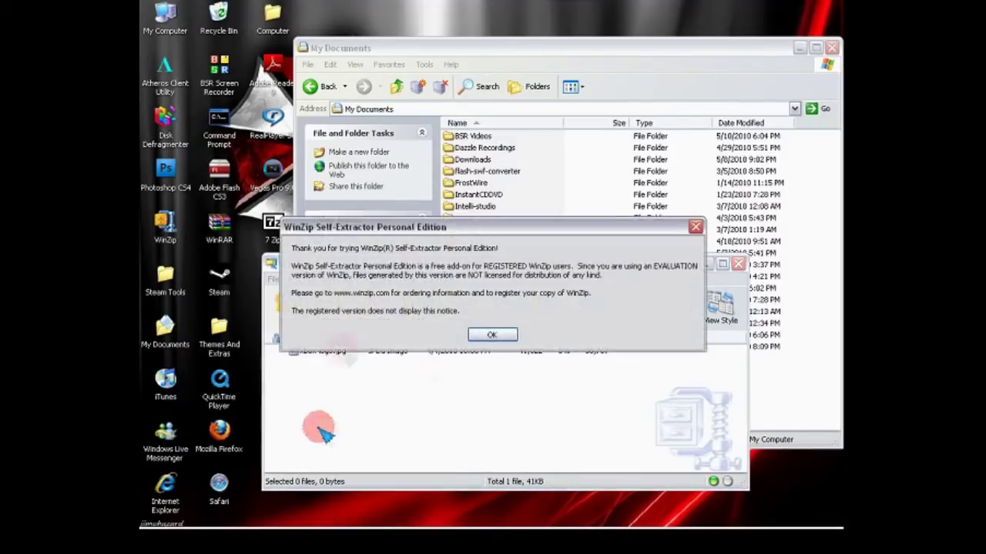
click(484, 339)
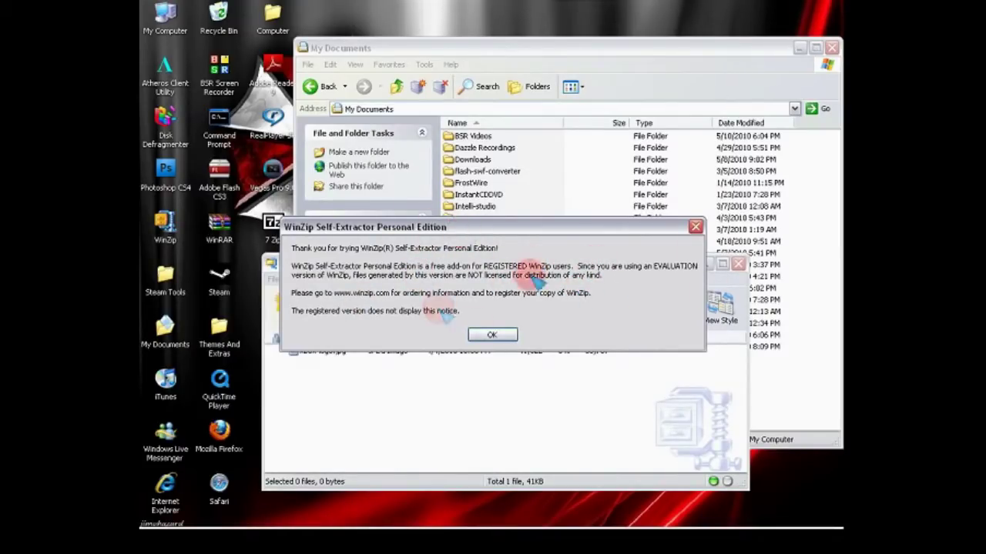
click(497, 335)
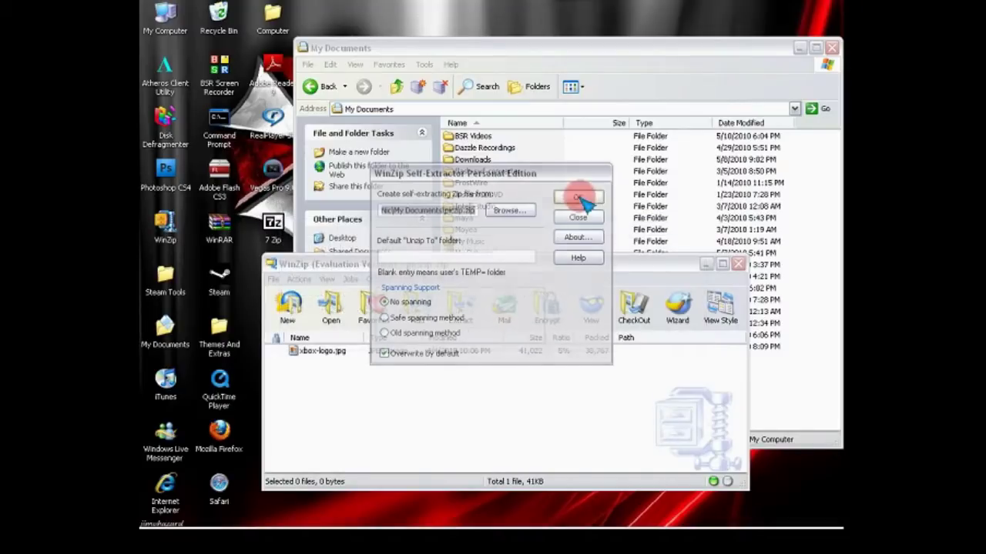
drag(501, 180, 422, 199)
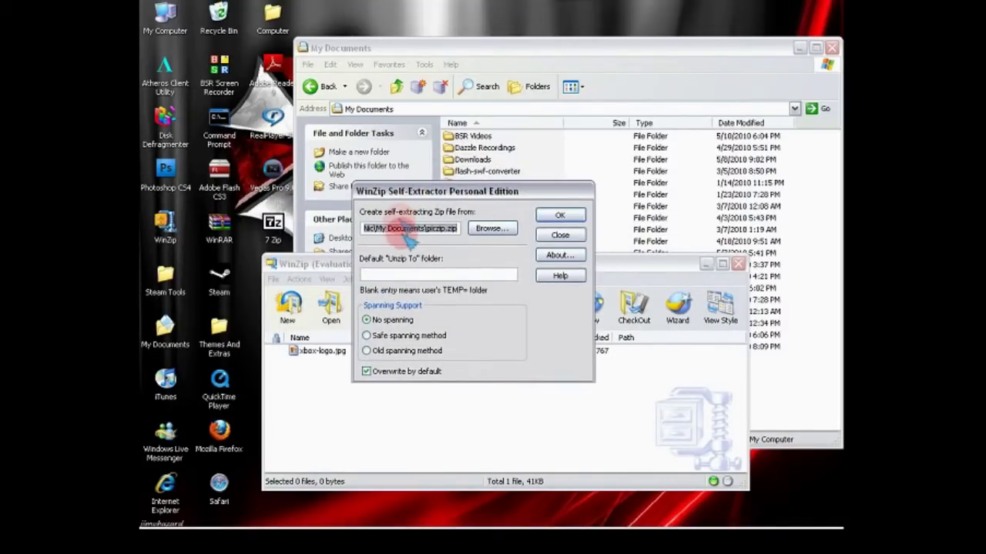
drag(376, 229, 450, 231)
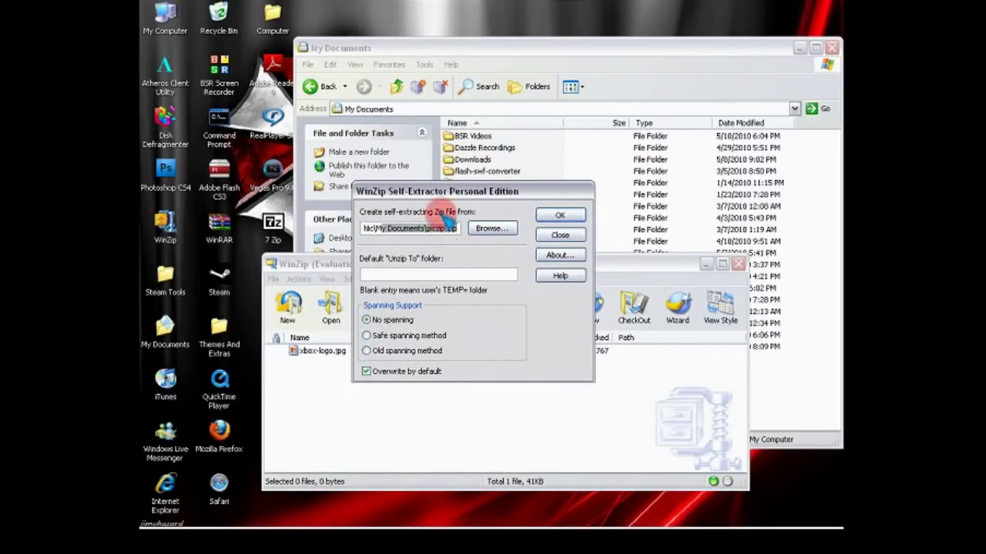
click(569, 216)
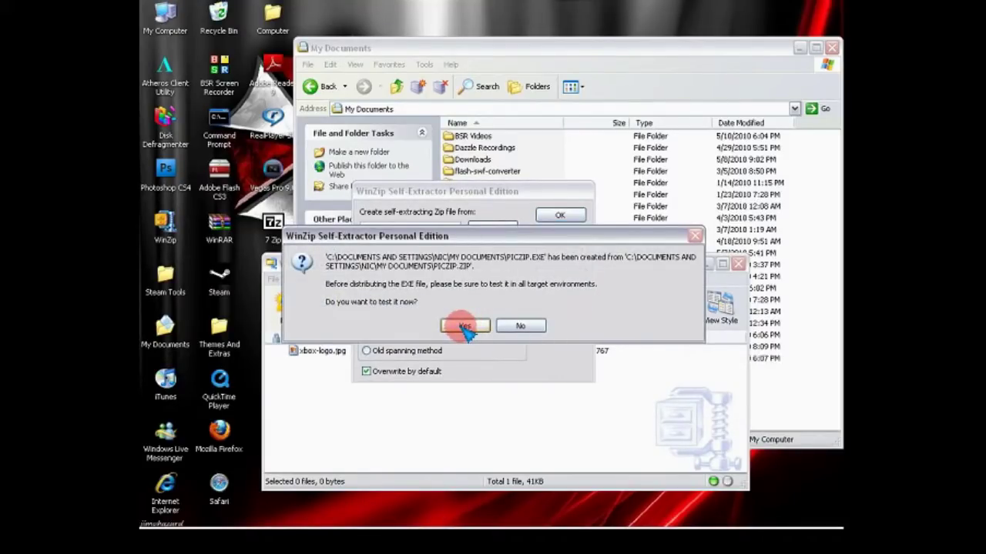
click(518, 325)
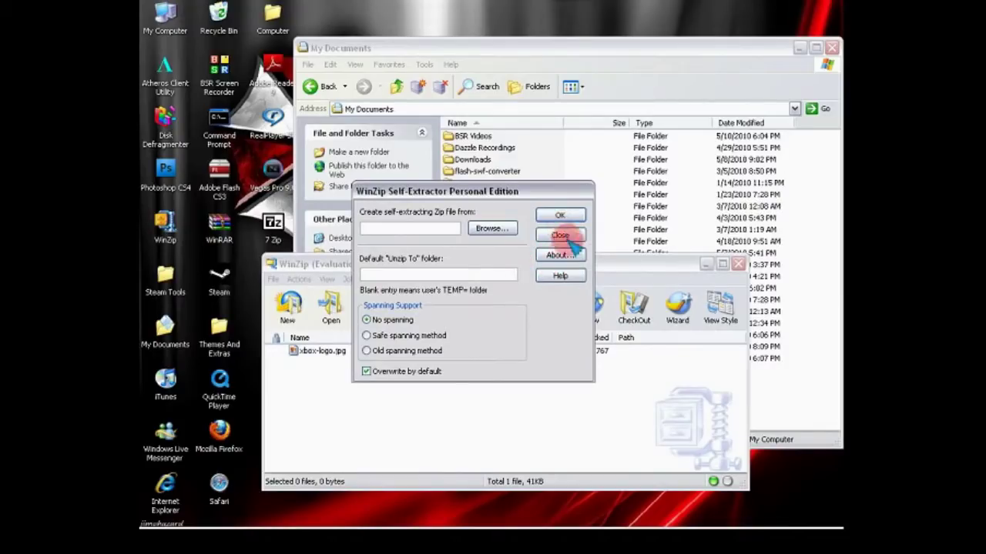
click(562, 236)
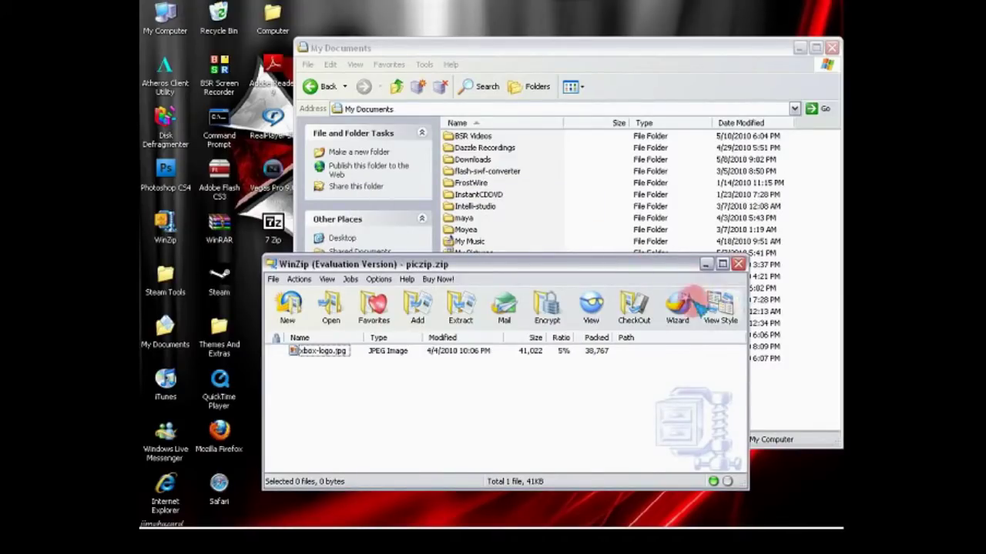
click(737, 264)
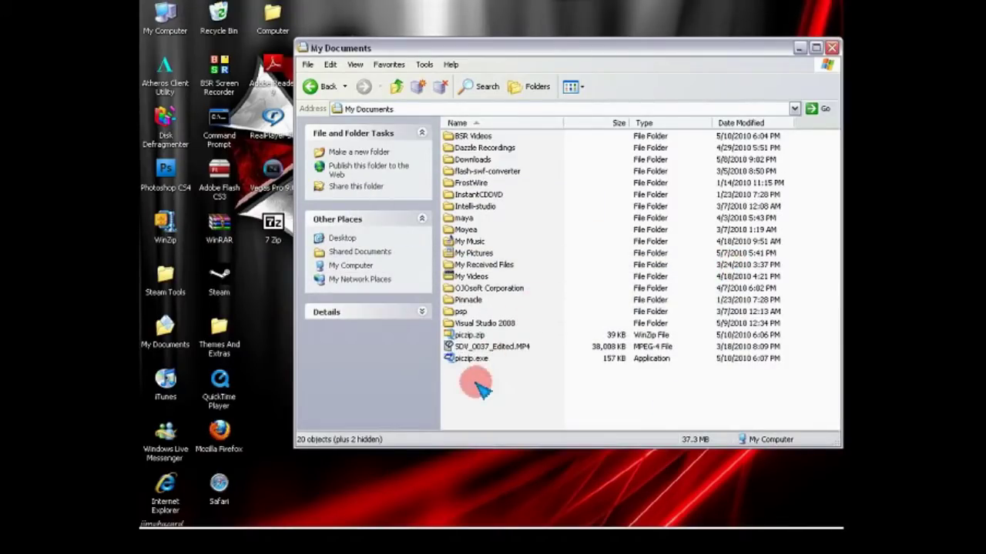
Run piczip.exe from My Documents and set its unzip folder to the Desktop.
double_click(470, 359)
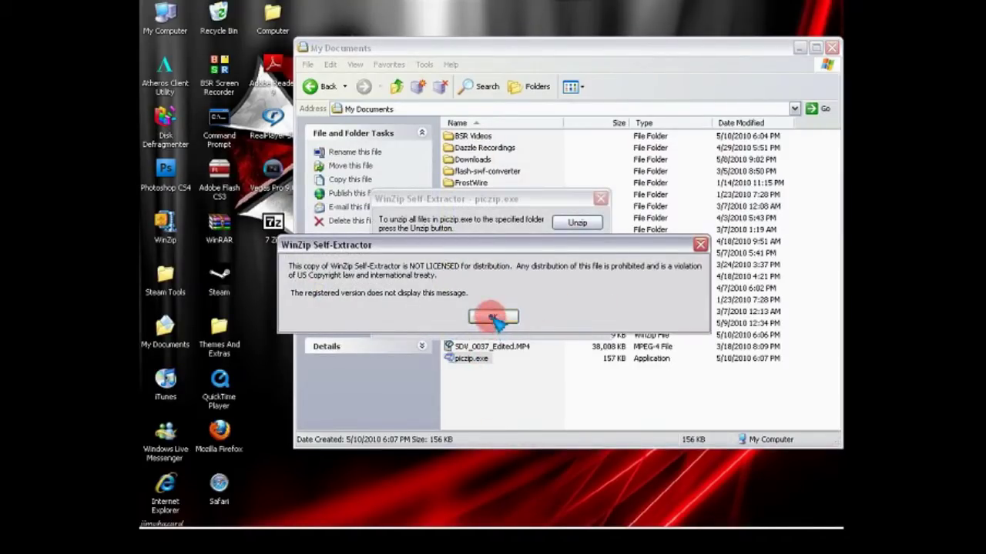
click(500, 318)
drag(467, 202, 443, 209)
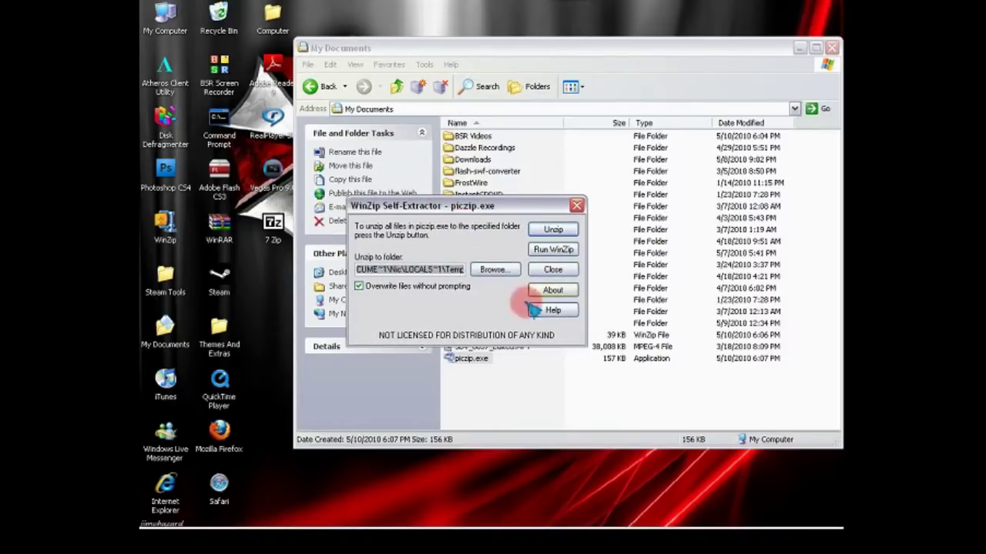
click(495, 269)
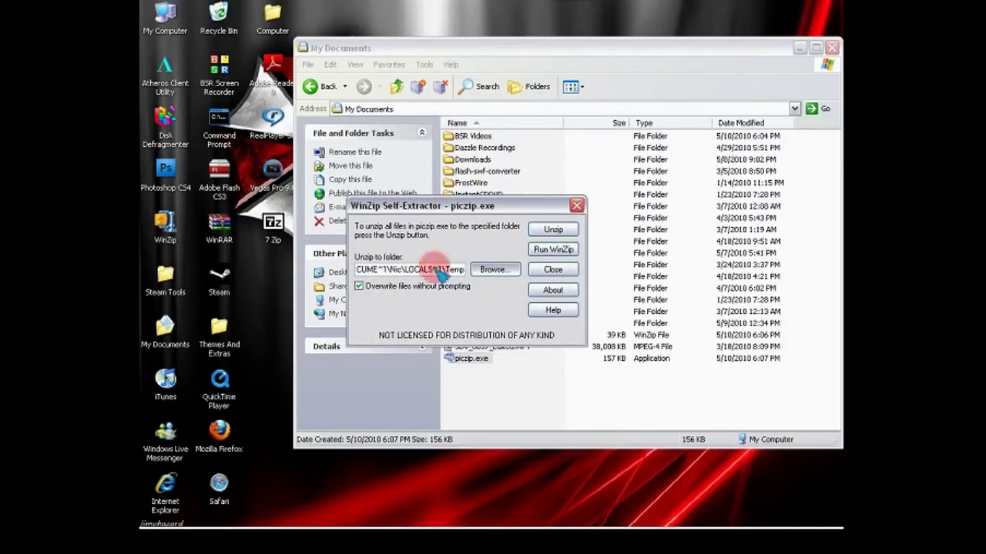
click(470, 306)
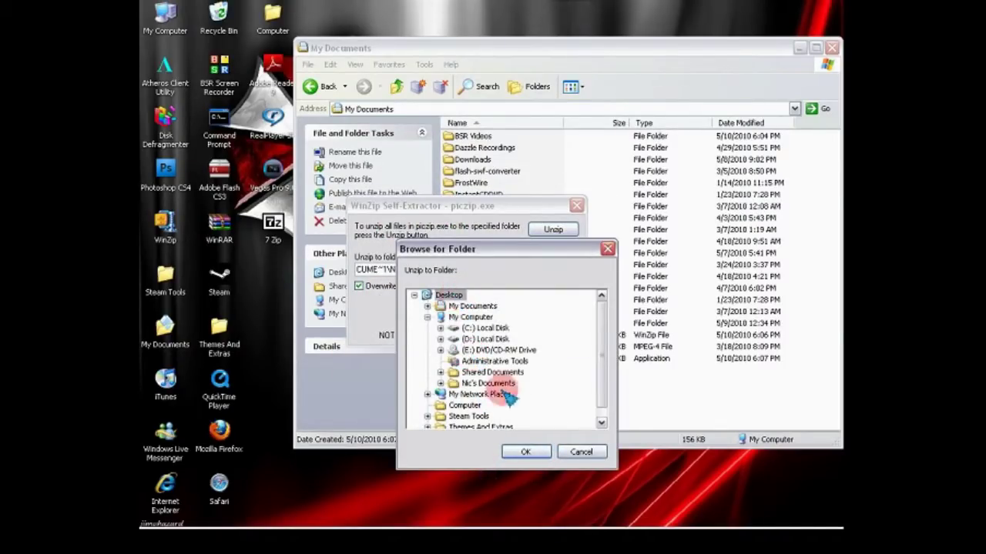
click(525, 452)
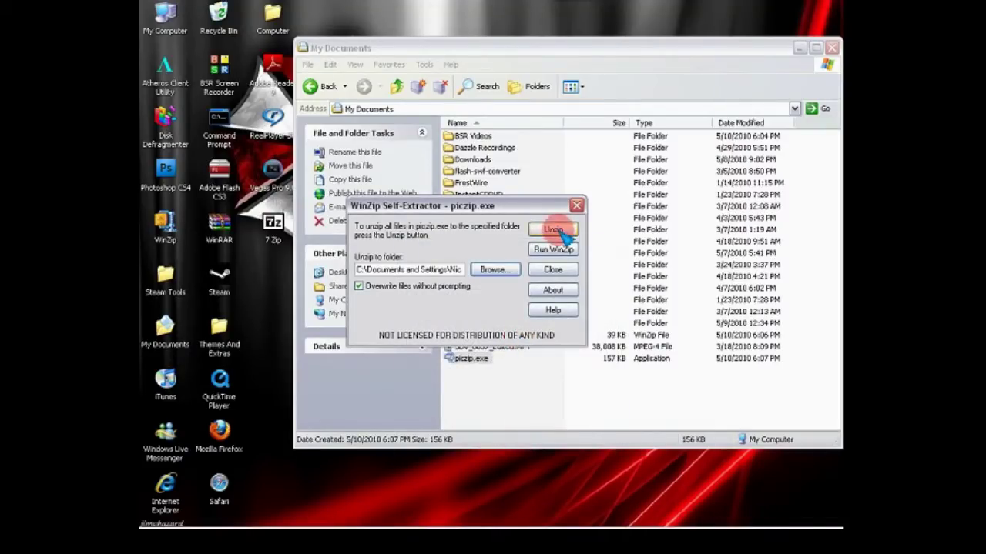
Unzip the files to the Desktop, and close the self-extractor and the My Documents window.
click(553, 231)
click(496, 302)
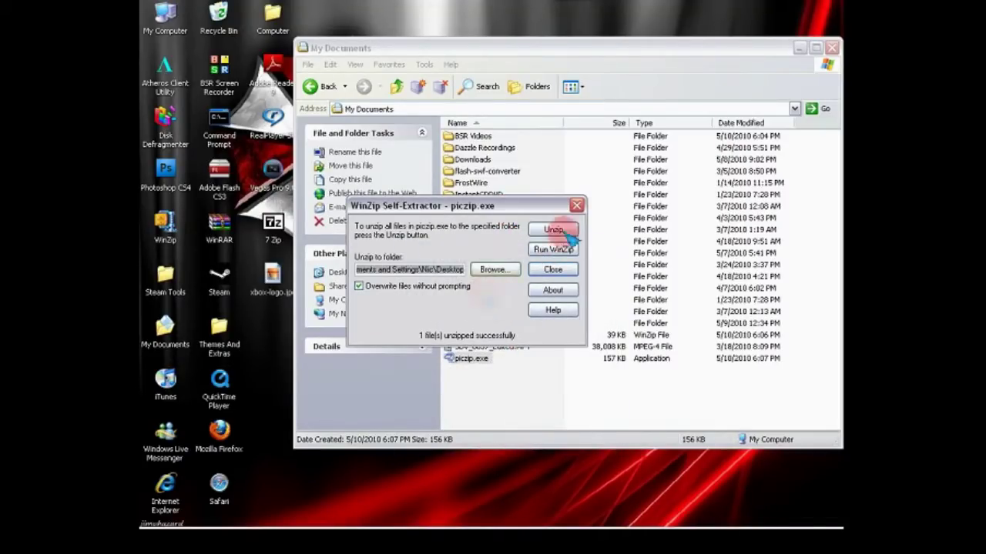
click(576, 205)
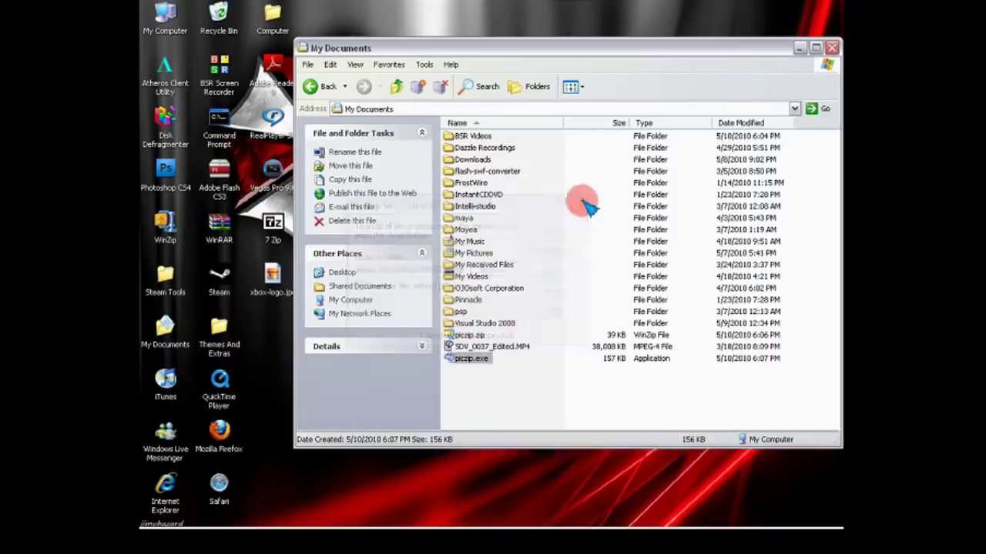
click(833, 49)
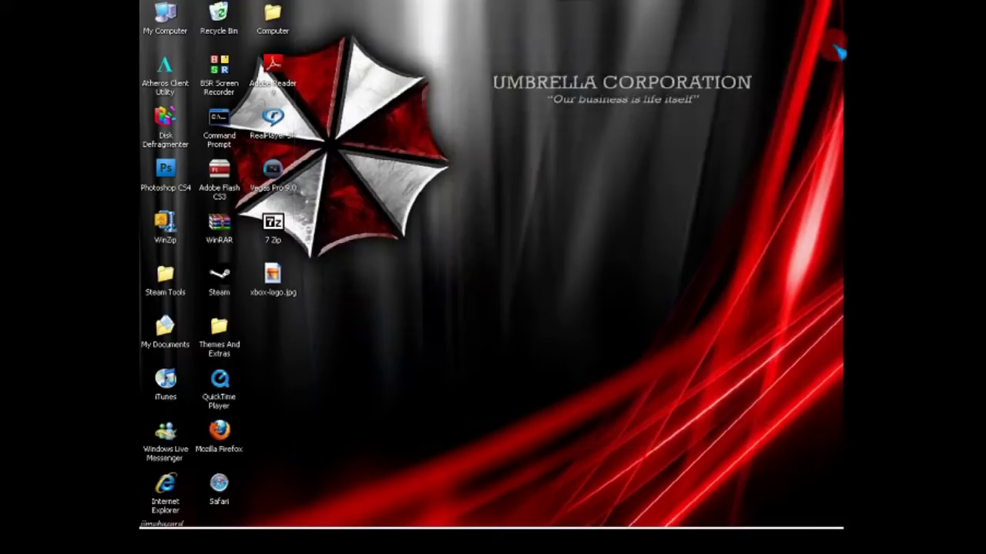
Delete the extracted xbox-logo.jpg from the desktop, sending it to the Recycle Bin.
drag(324, 317, 273, 283)
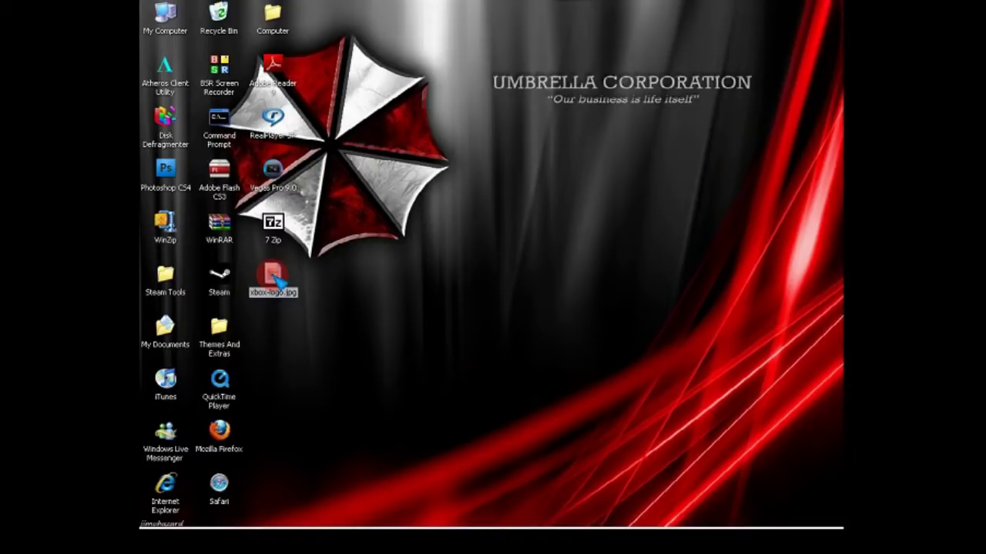
key(Delete)
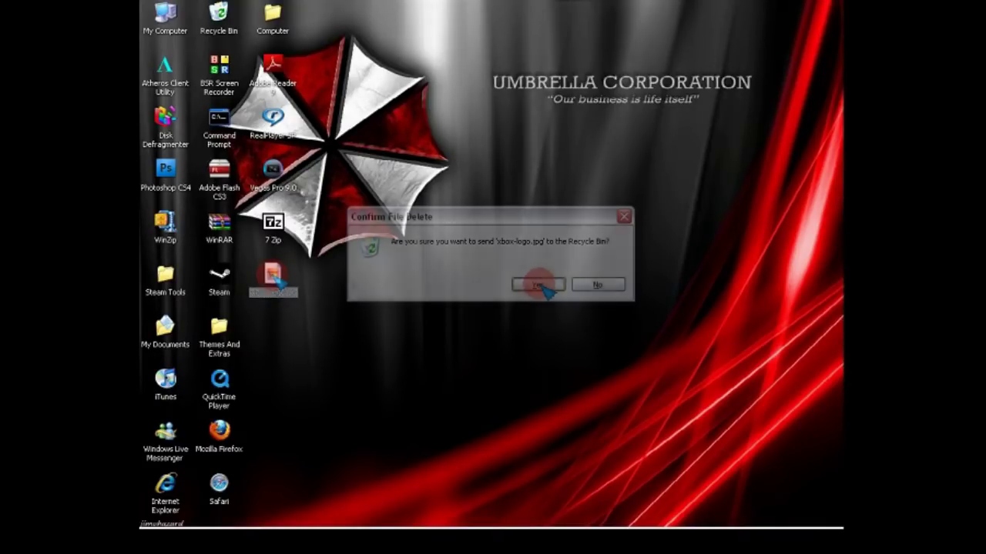
click(539, 285)
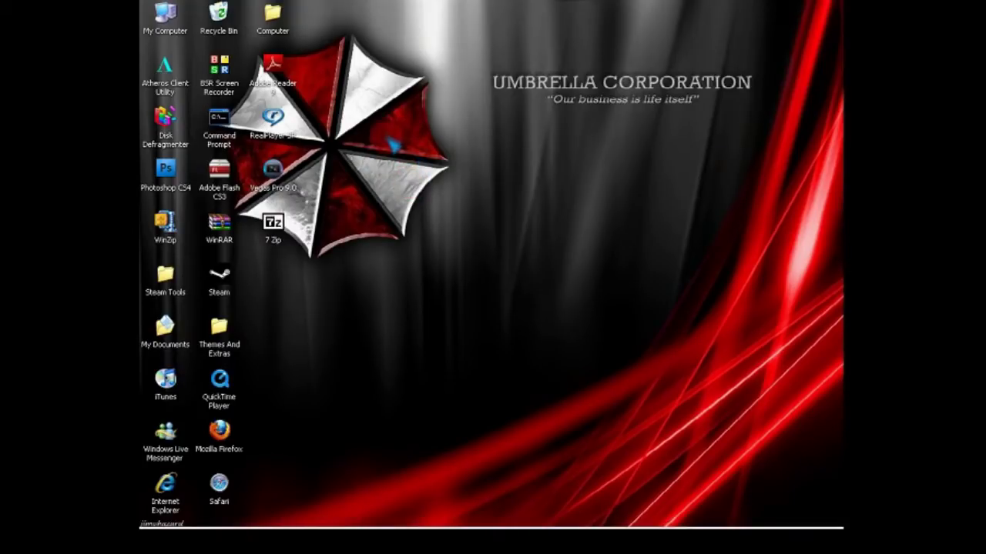
Create a new folder on the desktop, keeping the default name New Folder.
right_click(337, 91)
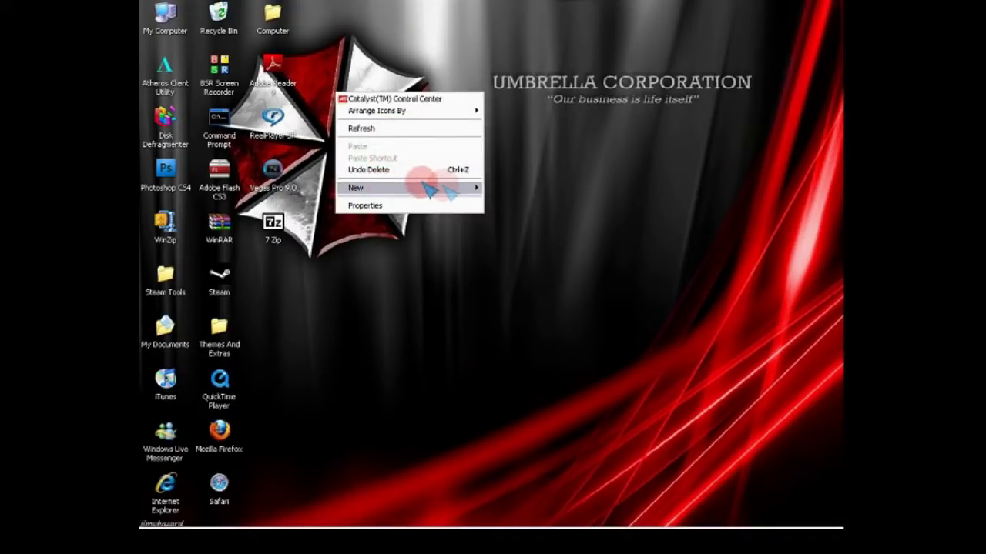
mouse_move(470, 188)
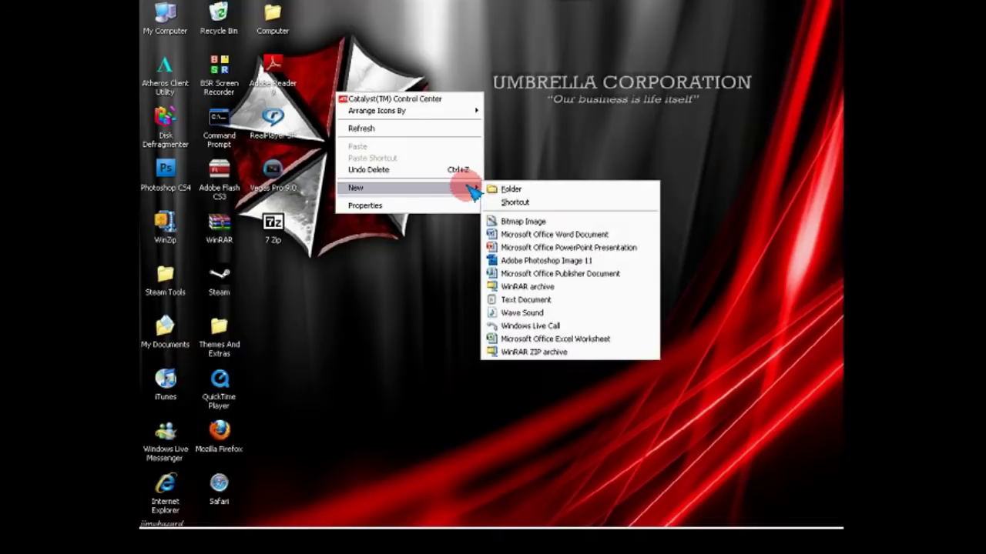
click(499, 190)
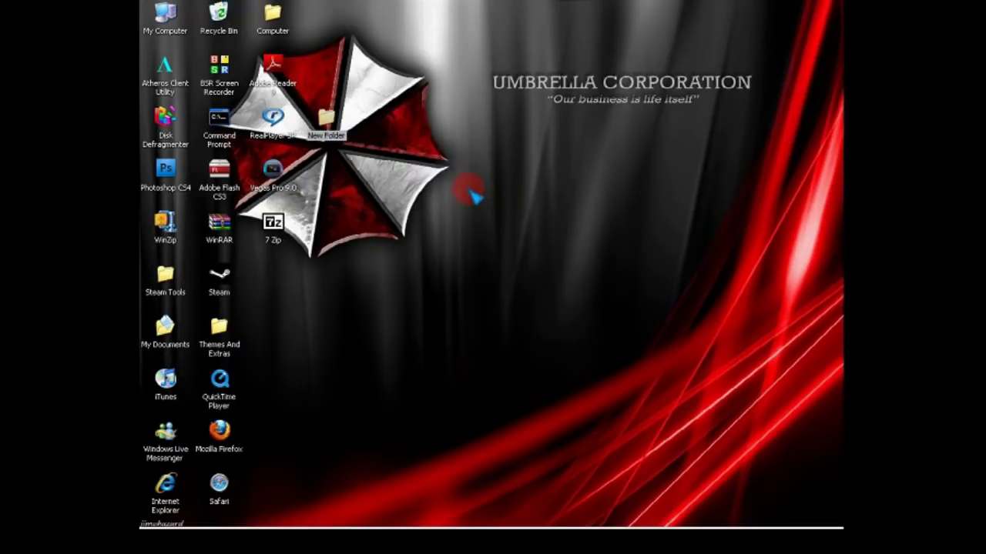
Archive New Folder with WinRAR as the self-extracting file New Folder.exe, using the RAR format and Normal compression.
right_click(335, 116)
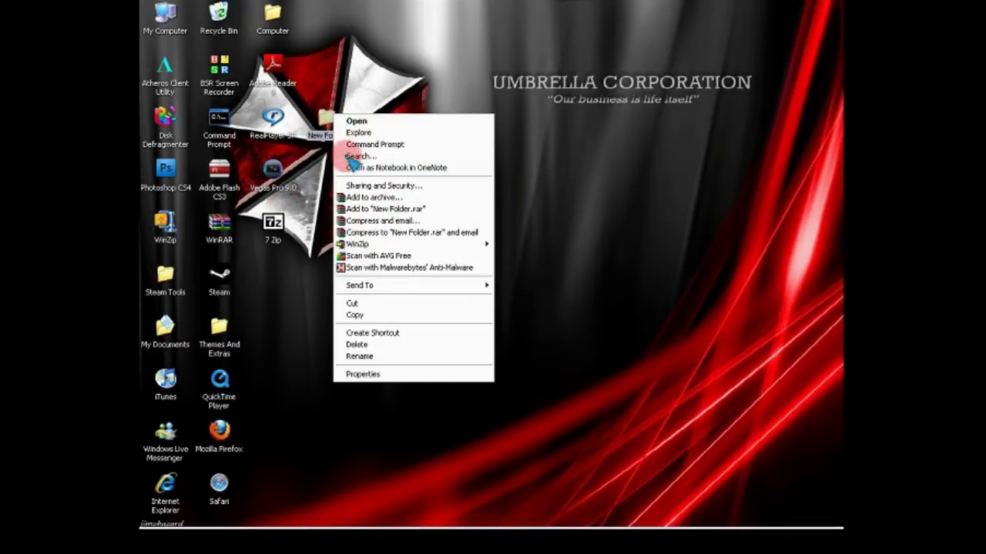
click(360, 199)
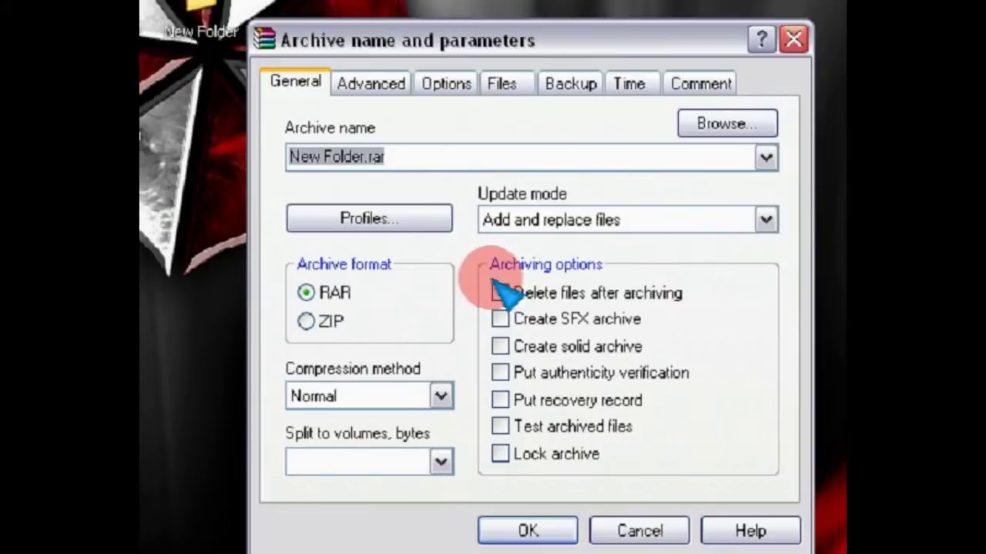
click(501, 319)
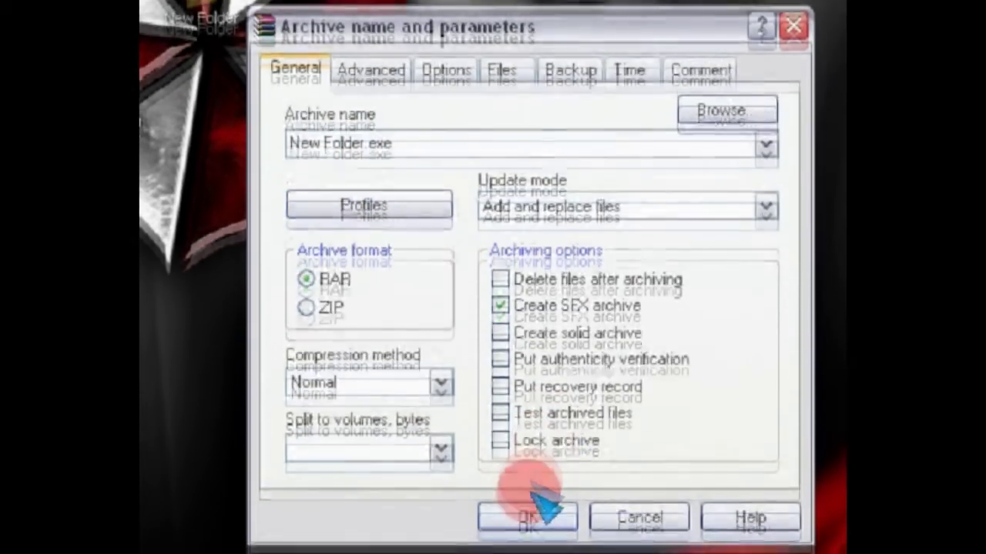
click(544, 508)
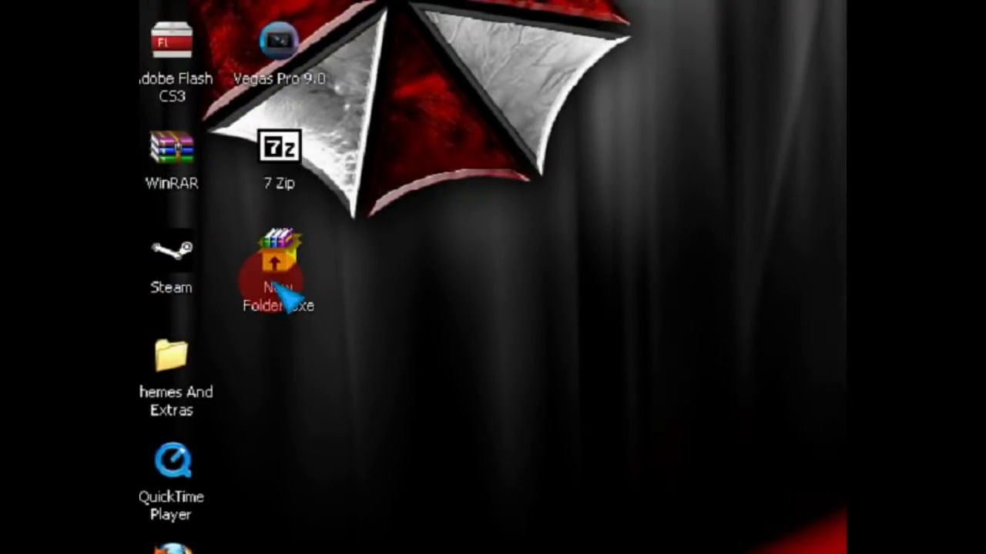
click(289, 287)
click(408, 151)
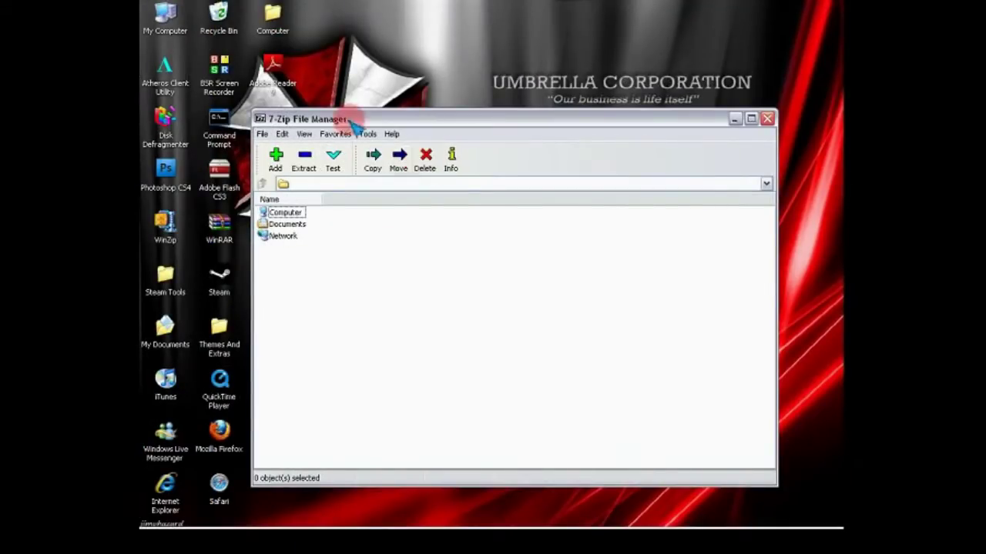
Archive New Folder with 7-Zip as the self-extracting 7z file New Folder.exe, and close the 7-Zip File Manager.
drag(352, 123, 412, 176)
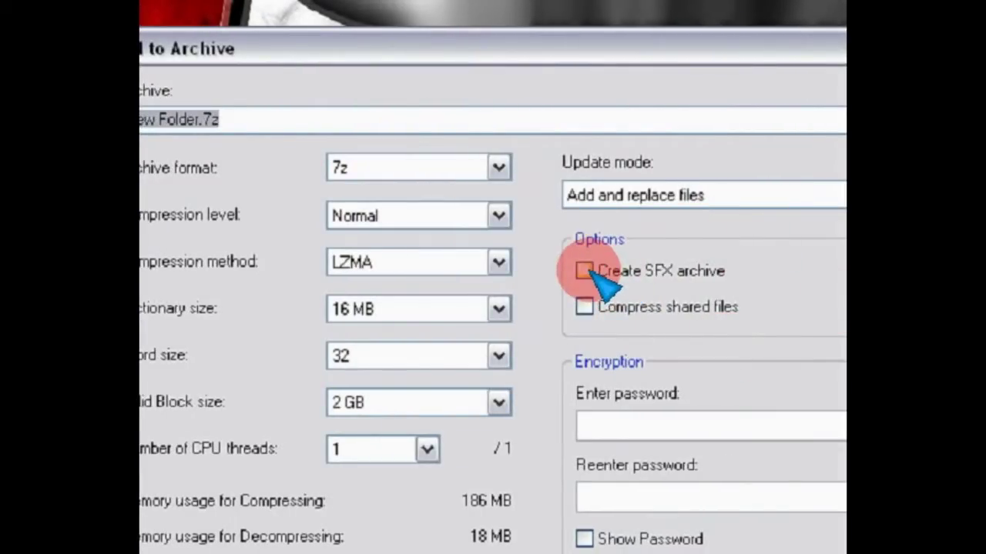
click(587, 270)
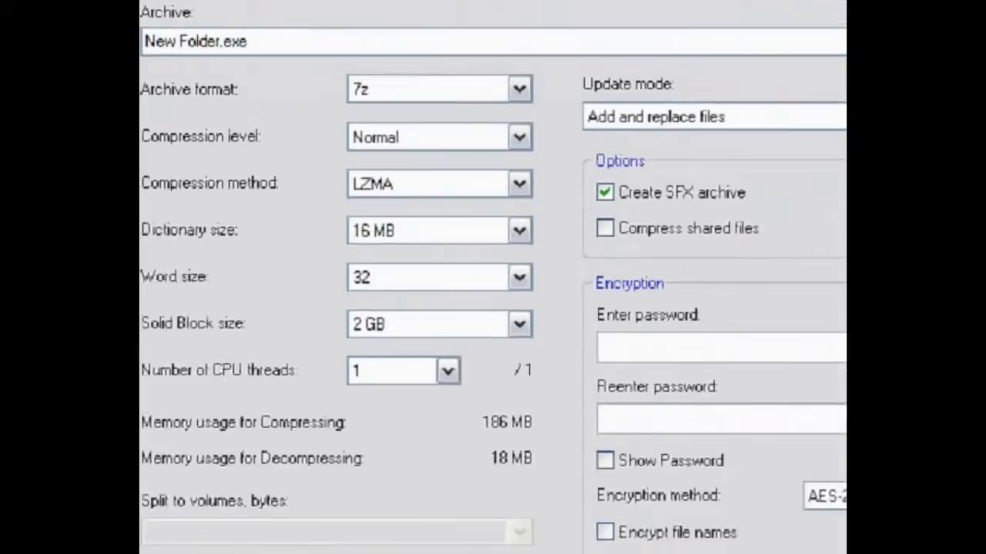
click(637, 520)
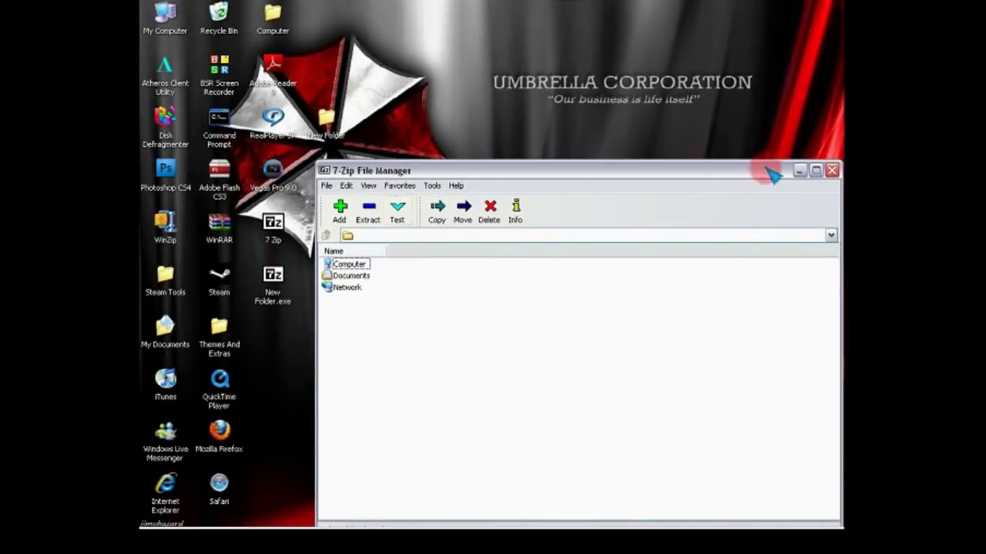
click(832, 171)
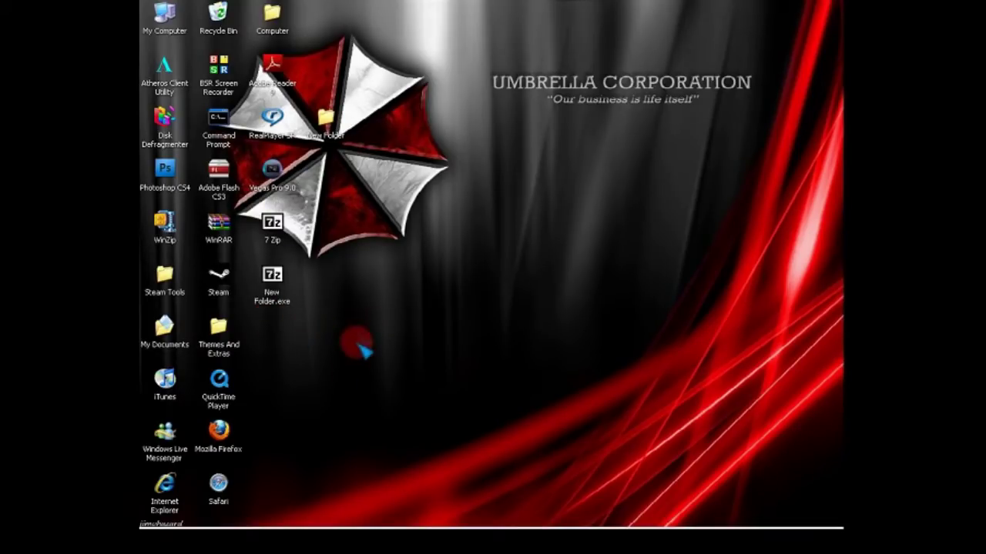
Delete the self-extracting New Folder.exe and the New Folder from the desktop.
drag(303, 315, 265, 288)
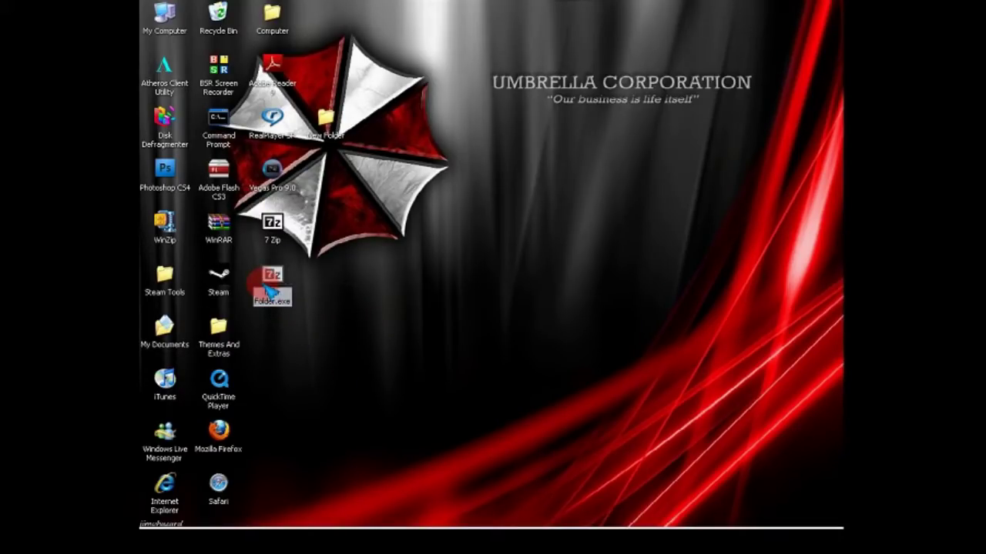
key(Delete)
click(539, 285)
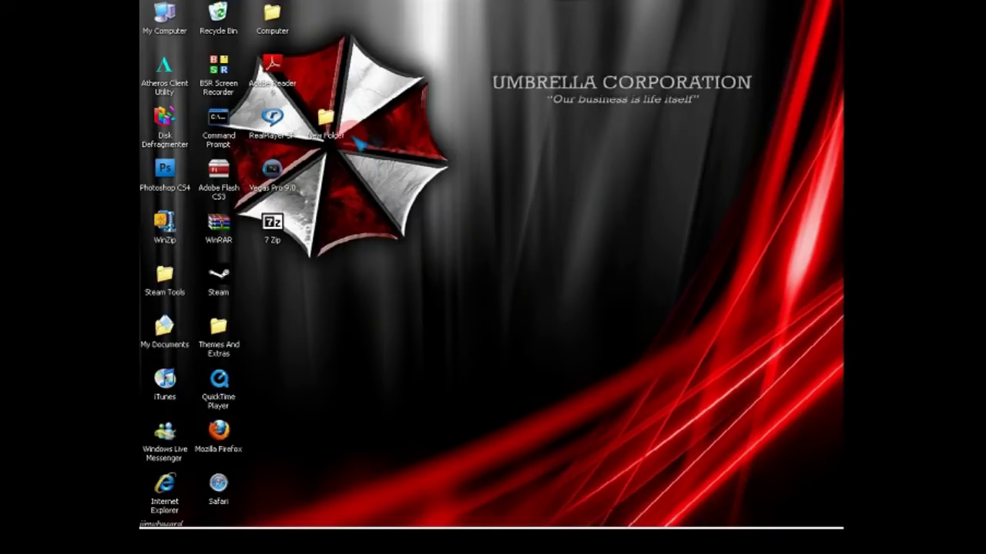
key(Delete)
click(538, 299)
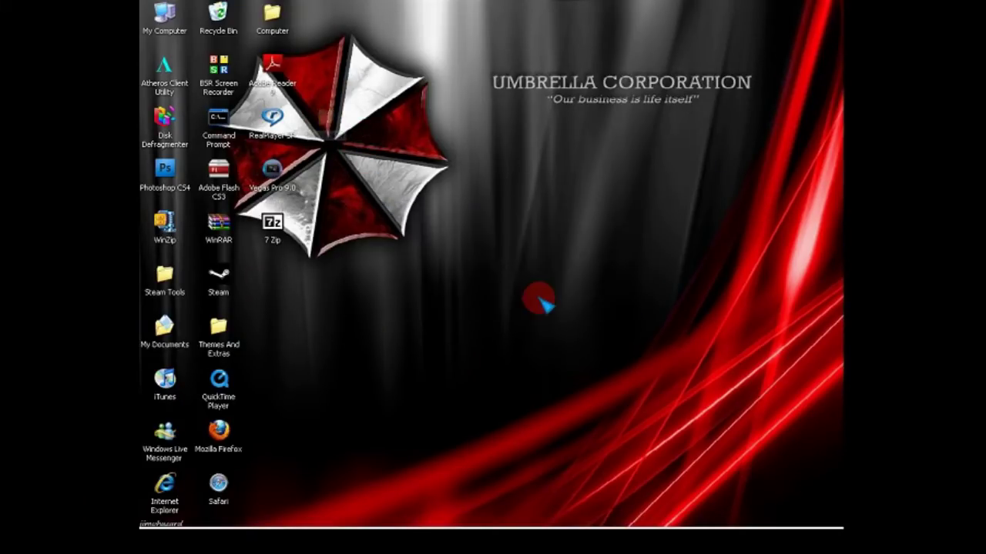